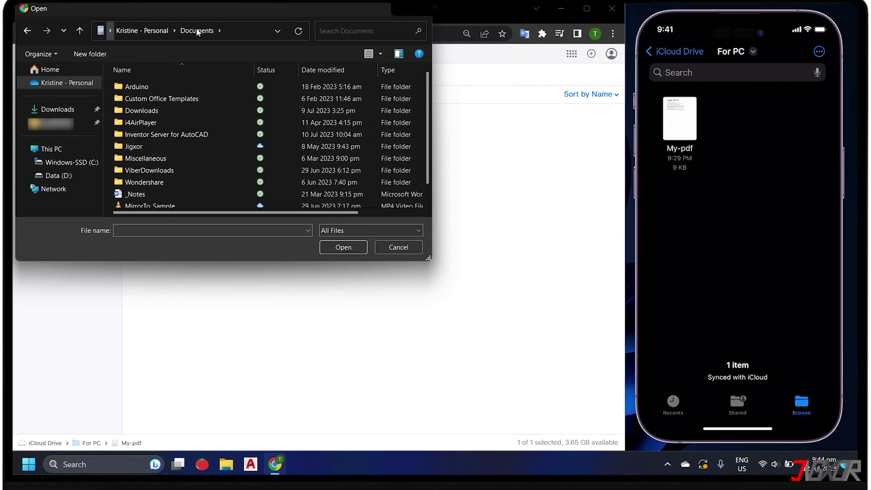
Step: Upload This-is-my-pdf from the Documents folder into iCloud Drive's For PC folder
{"action": "scroll", "coordinate": [195, 113], "scroll_direction": "down", "scroll_amount": 1}
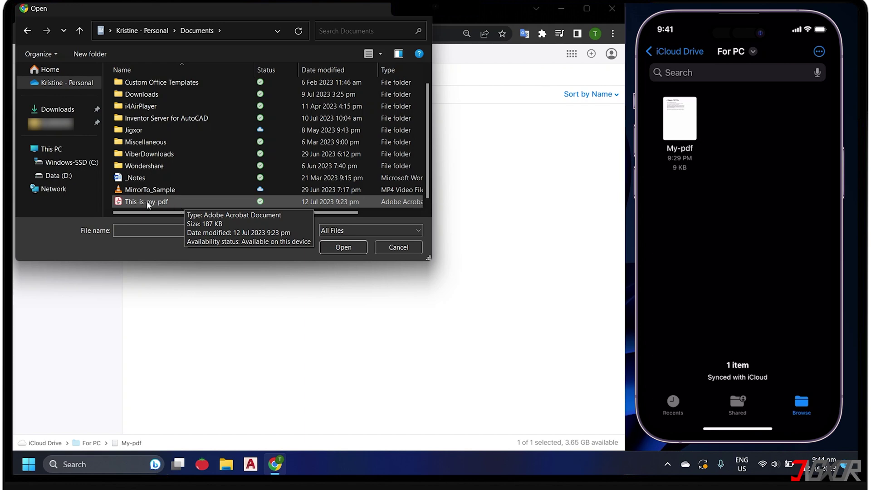
{"action": "double_click", "coordinate": [169, 202]}
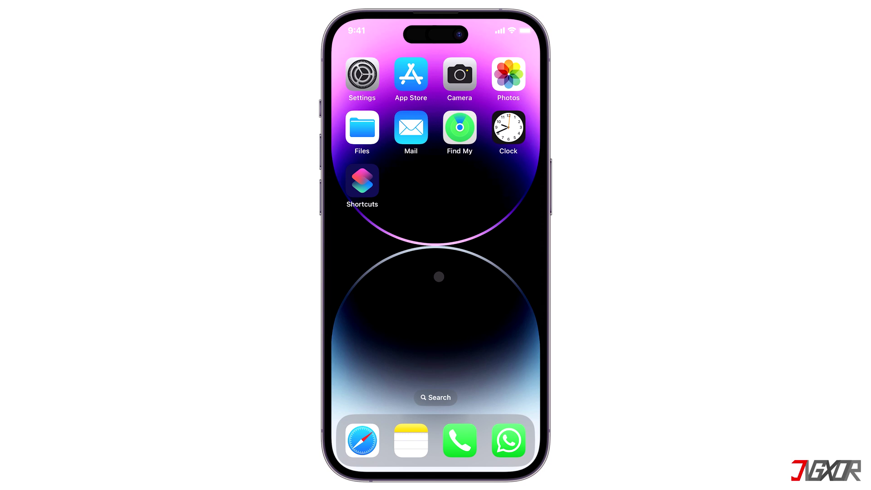
{"action": "left_click", "coordinate": [367, 132]}
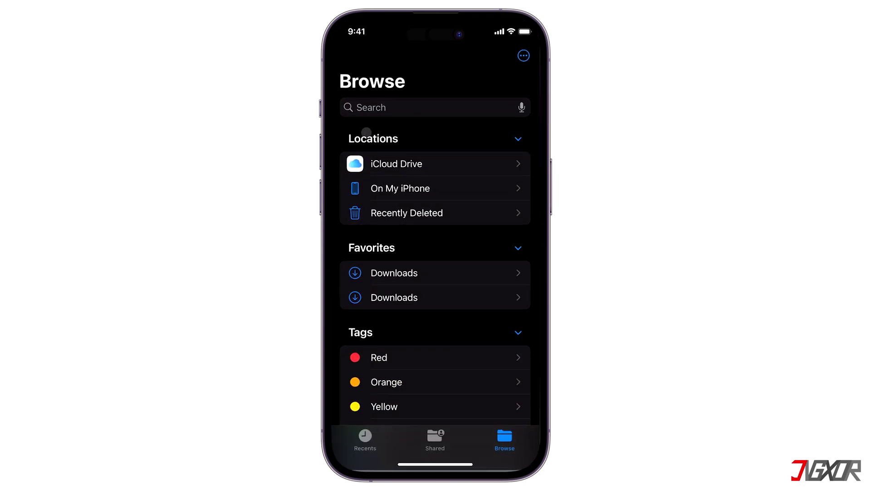
{"action": "left_click", "coordinate": [394, 161]}
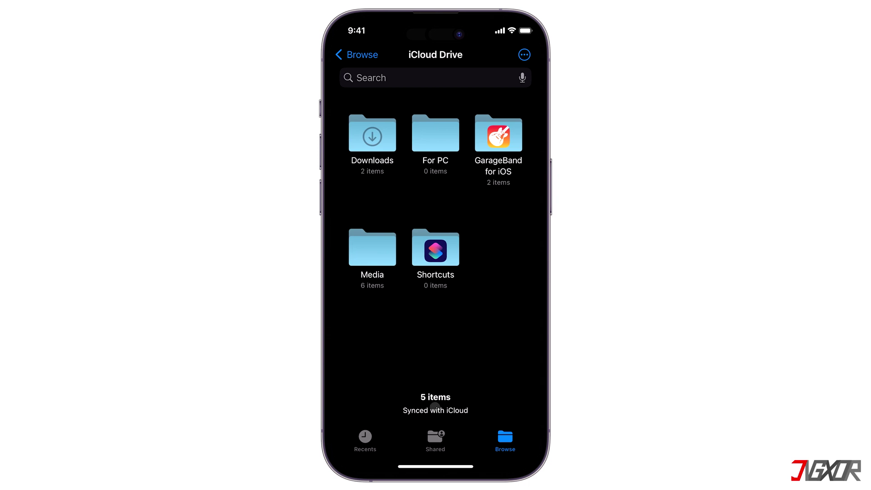
{"action": "left_click_drag", "start_coordinate": [422, 470], "coordinate": [424, 327]}
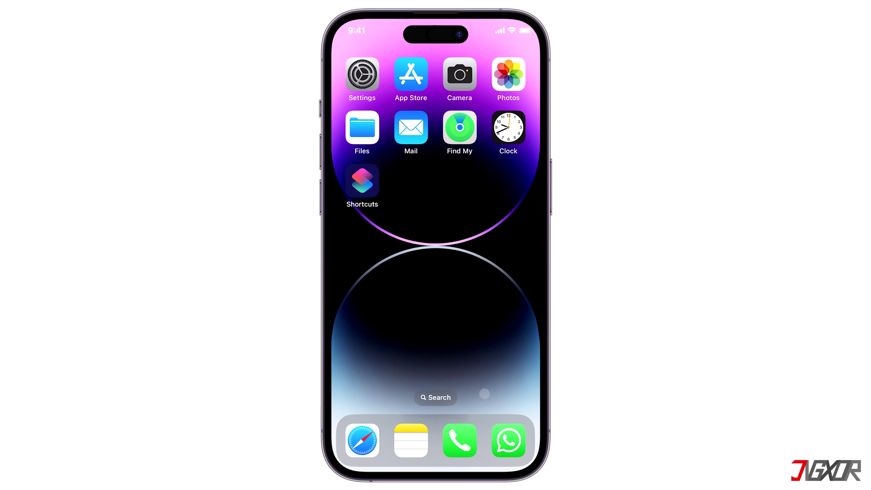
Step: Open the My-pdf.pdf attachment in the WhatsApp chat and choose Save to Files from Share
{"action": "left_click", "coordinate": [498, 444]}
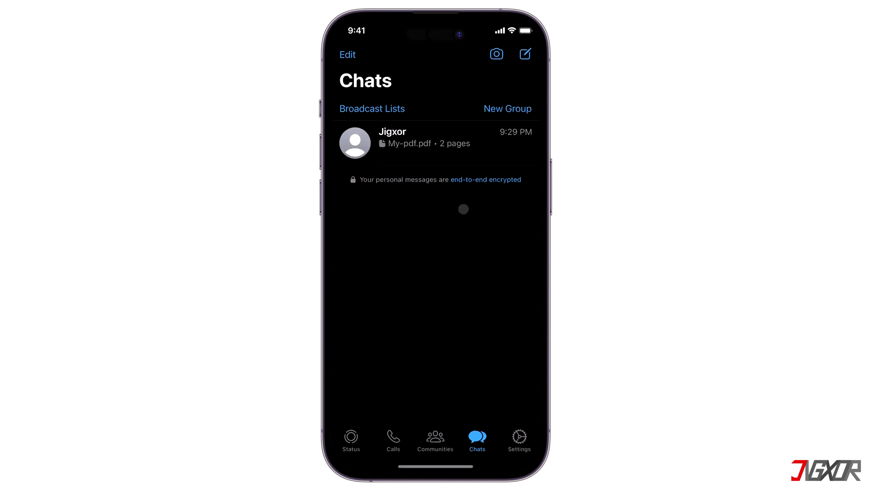
{"action": "left_click", "coordinate": [456, 141]}
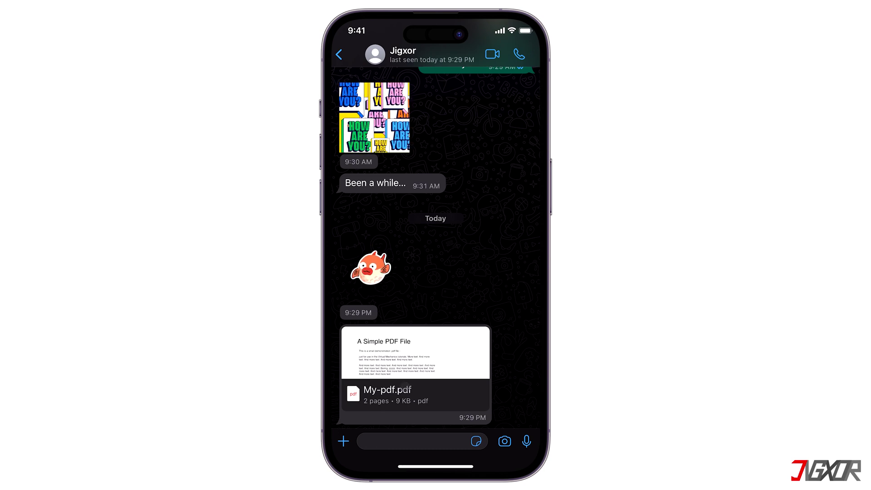
{"action": "left_click", "coordinate": [402, 383]}
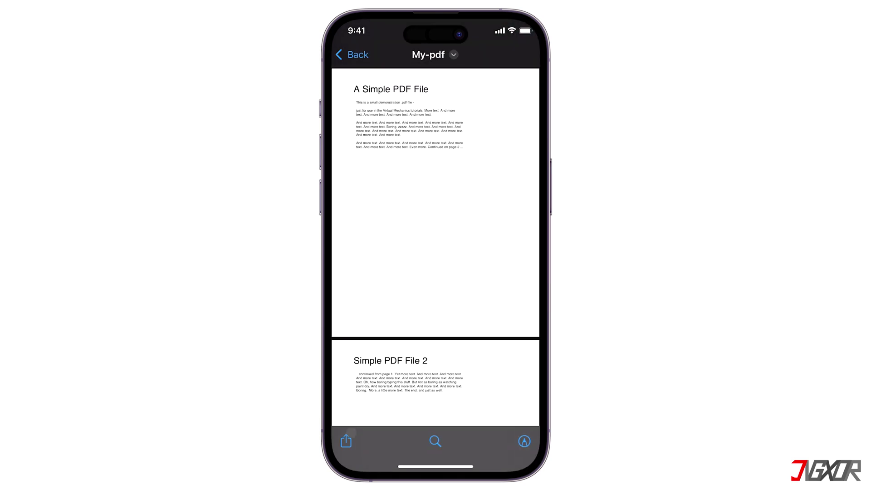
{"action": "left_click", "coordinate": [346, 441]}
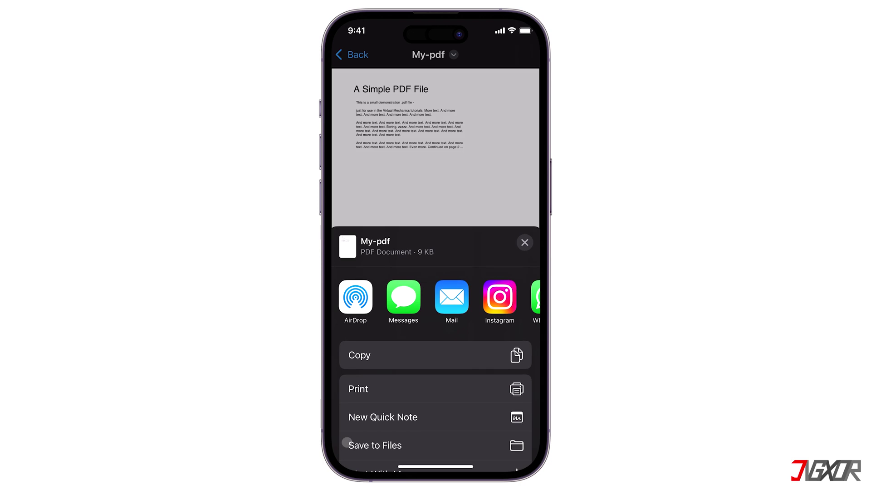
{"action": "left_click", "coordinate": [402, 447]}
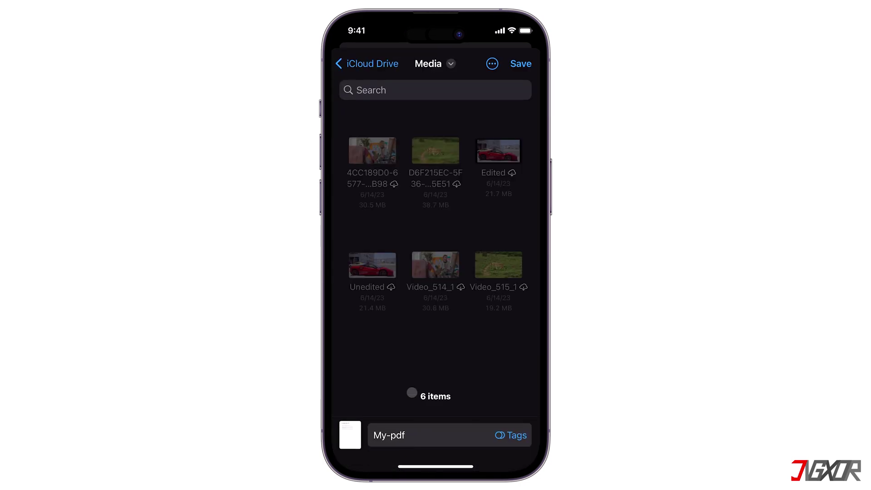
Step: Save My-pdf into iCloud Drive's For PC folder, then return to the home screen
{"action": "left_click", "coordinate": [373, 64]}
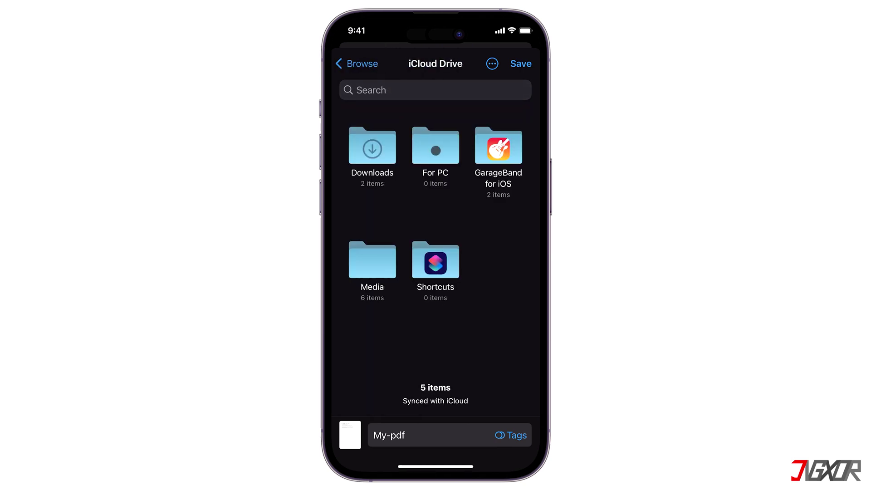
{"action": "left_click", "coordinate": [434, 146]}
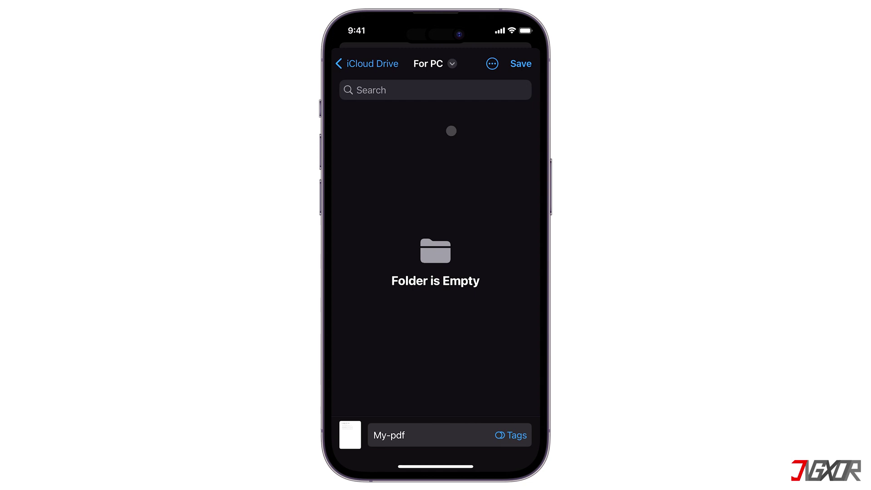
{"action": "left_click", "coordinate": [512, 63]}
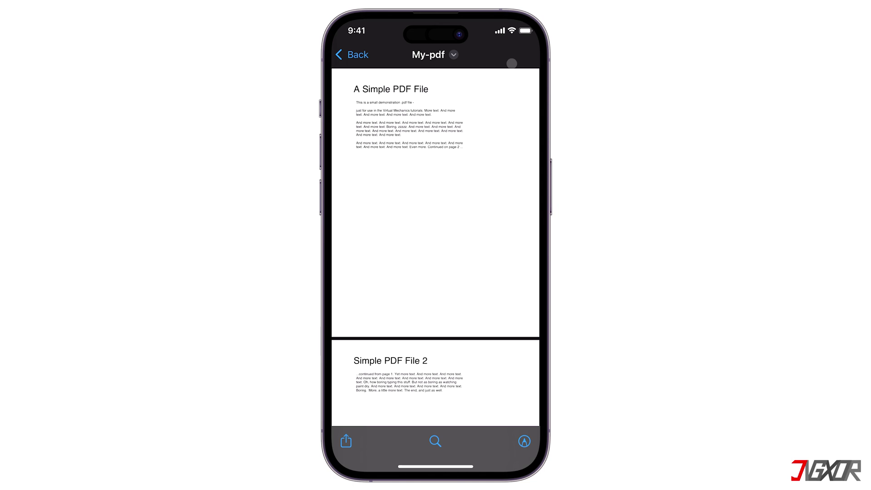
{"action": "left_click_drag", "start_coordinate": [436, 456], "coordinate": [431, 328]}
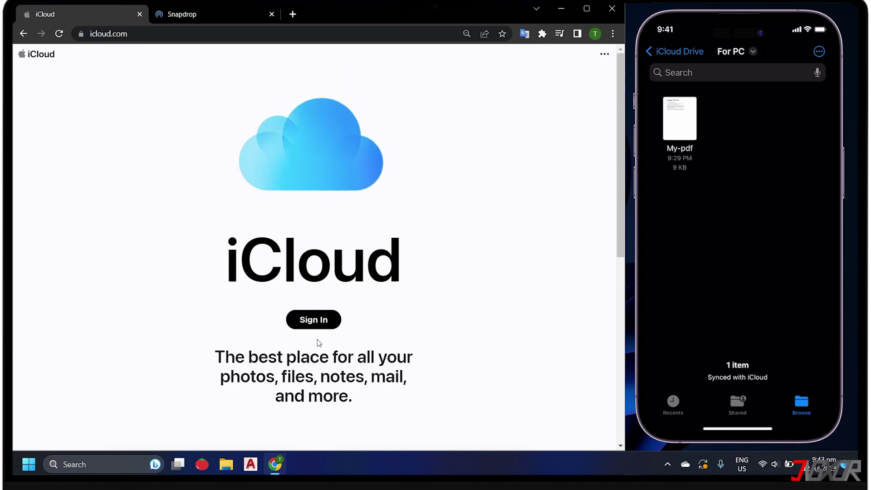
Step: Sign in to icloud.com with the Apple ID and open the Drive tile
{"action": "left_click", "coordinate": [319, 325]}
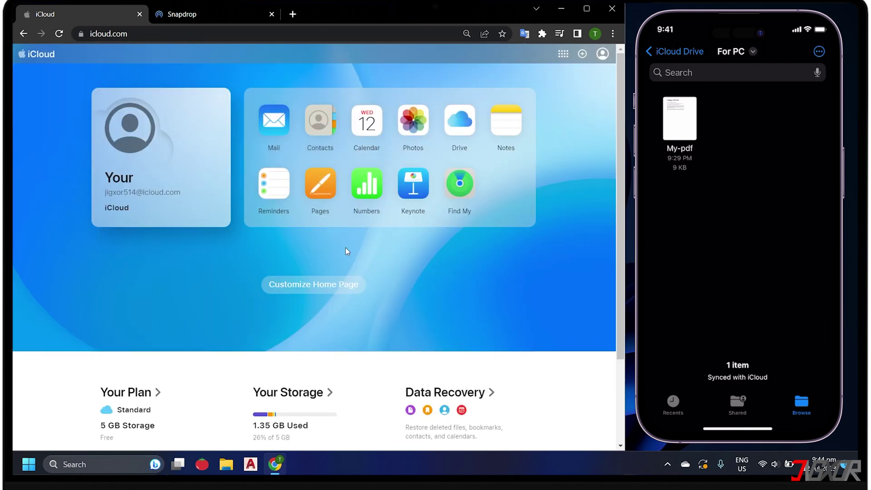
{"action": "left_click", "coordinate": [457, 129]}
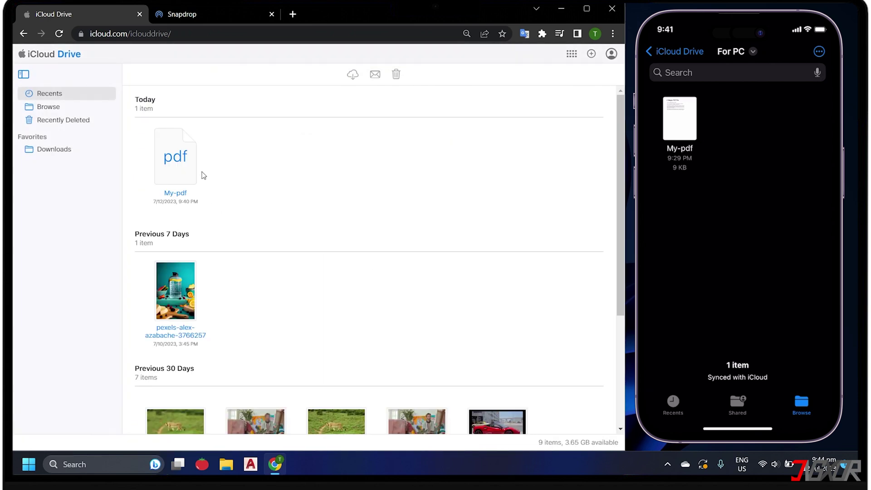
Step: Browse iCloud Drive's folders and open the For PC folder
{"action": "left_click", "coordinate": [59, 108]}
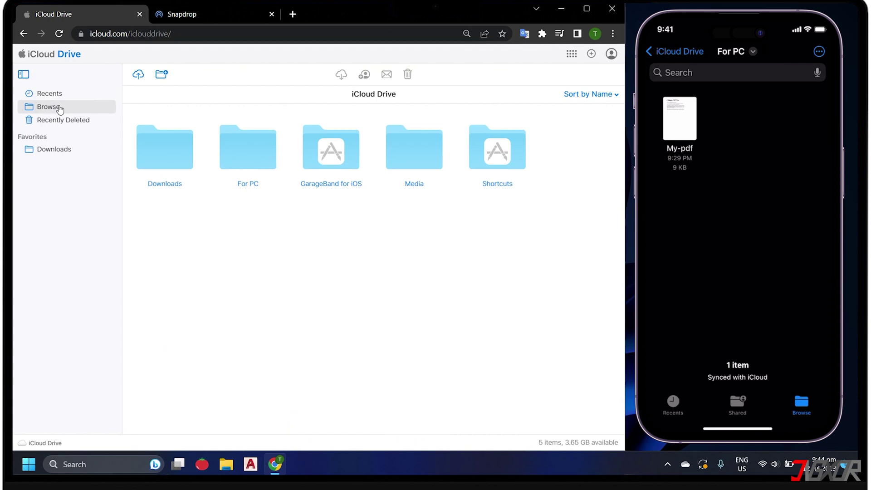
{"action": "left_click", "coordinate": [246, 148]}
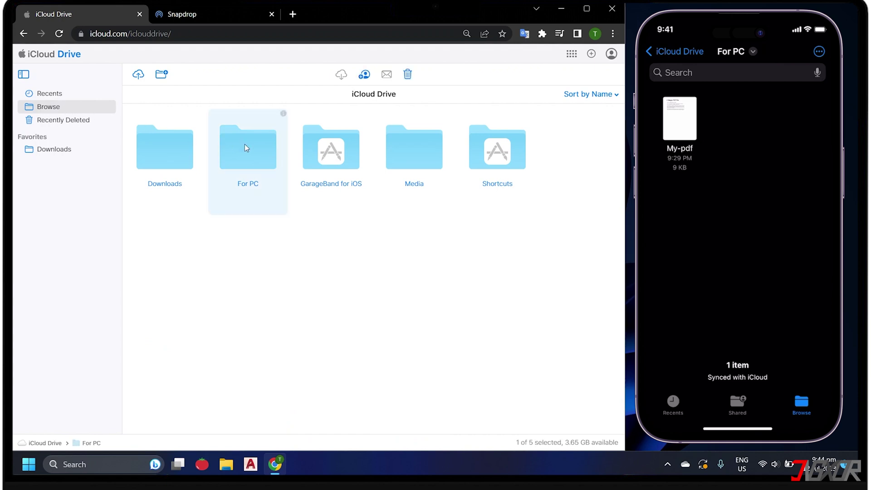
{"action": "double_click", "coordinate": [249, 162]}
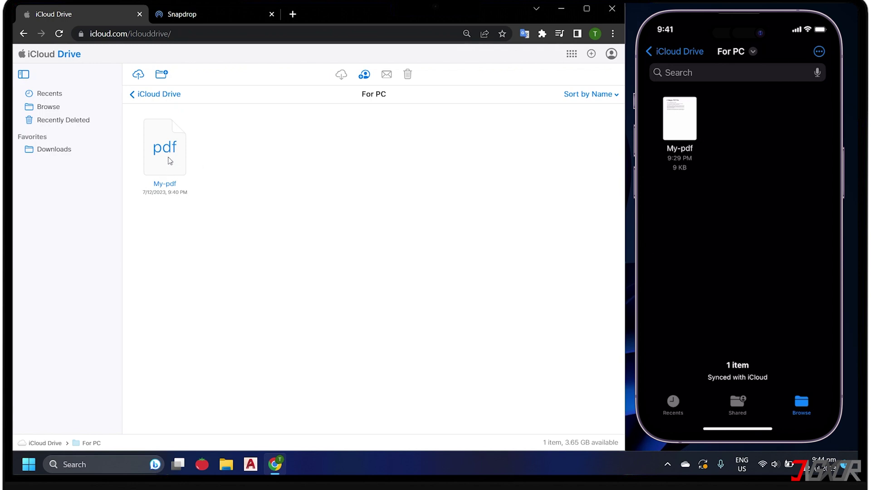
Step: Download My-pdf into the PC's Downloads folder as My-pdf.pdf and dismiss the download bar
{"action": "left_click", "coordinate": [170, 161]}
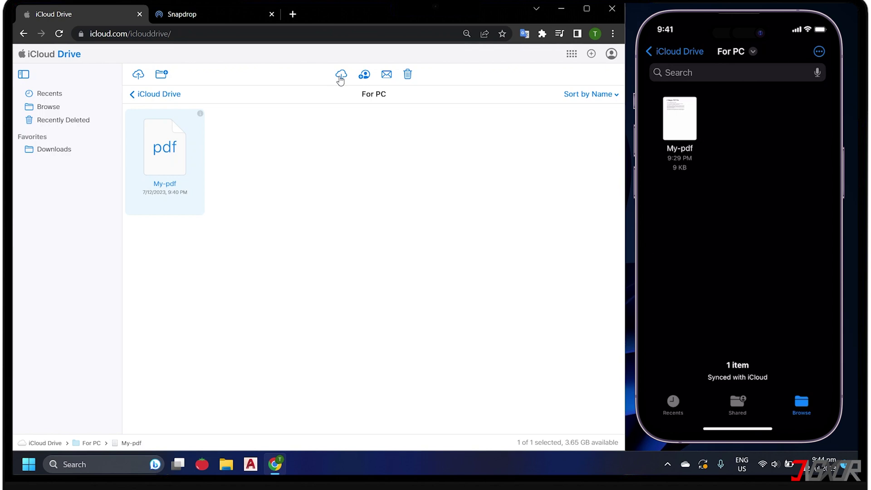
{"action": "left_click", "coordinate": [340, 77]}
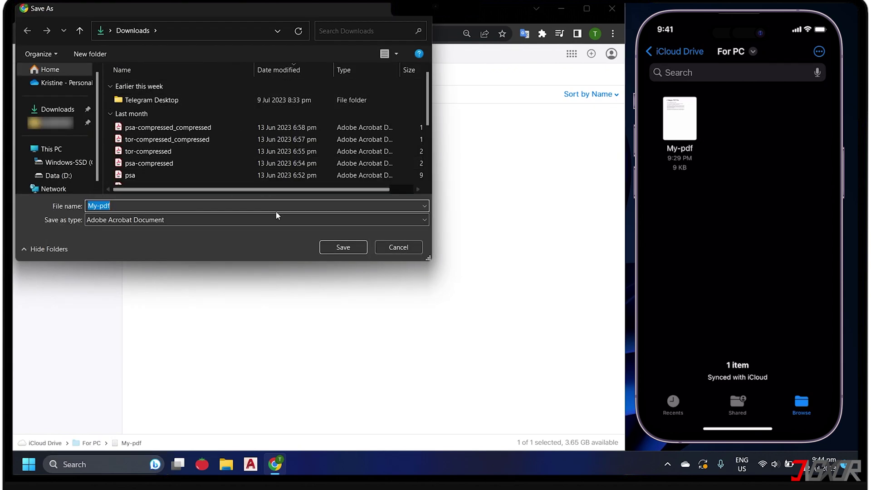
{"action": "left_click", "coordinate": [338, 249]}
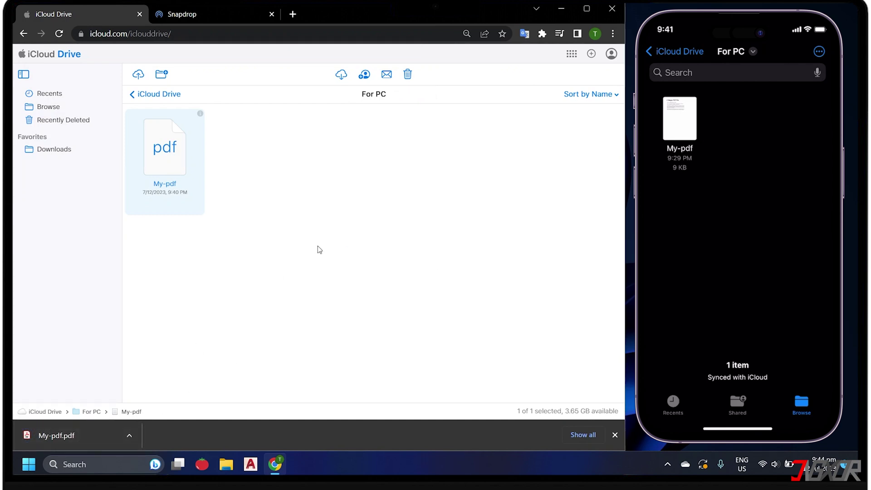
{"action": "left_click", "coordinate": [615, 434]}
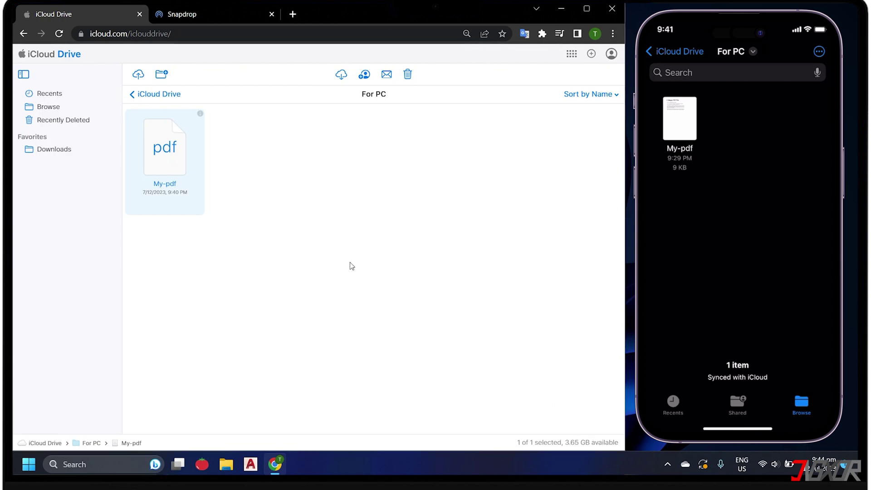
Step: Upload This-is-my-pdf from Documents into For PC, then minimize Chrome to the desktop
{"action": "left_click", "coordinate": [140, 77]}
{"action": "scroll", "coordinate": [204, 148], "scroll_direction": "down", "scroll_amount": 1}
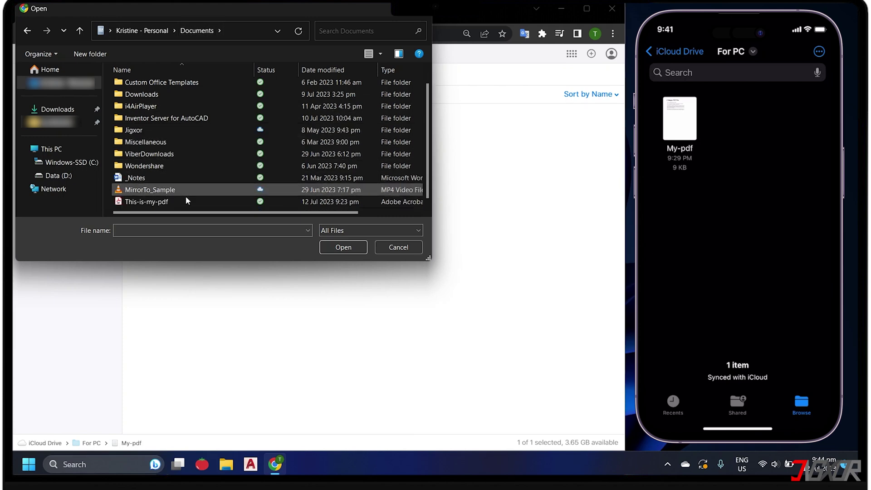
{"action": "double_click", "coordinate": [167, 201]}
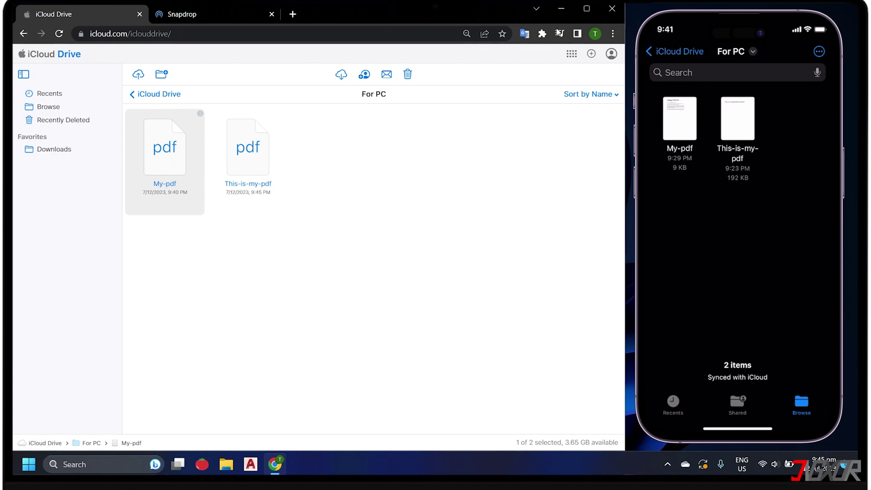
{"action": "left_click", "coordinate": [561, 9]}
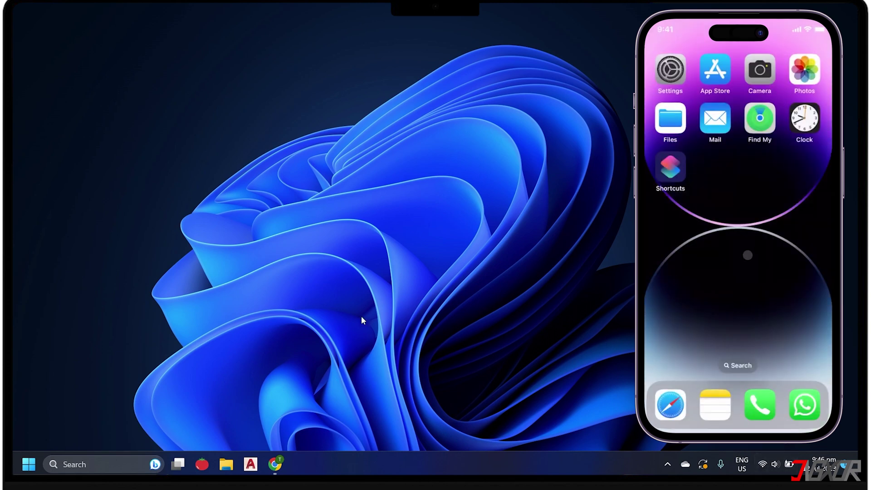
Step: Restore Chrome from the taskbar to bring back the snapdrop.net tab
{"action": "left_click", "coordinate": [275, 464]}
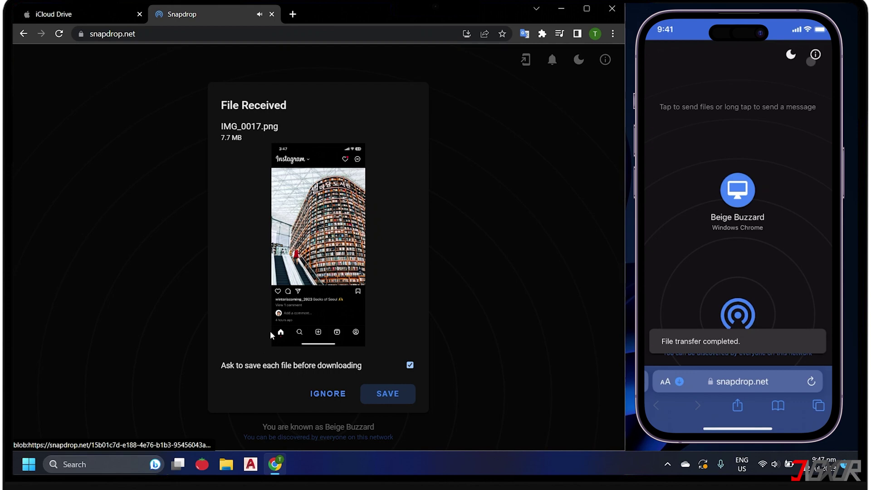
Step: Accept IMG_0017.png, save it to Downloads, and close the download bar
{"action": "left_click", "coordinate": [380, 392]}
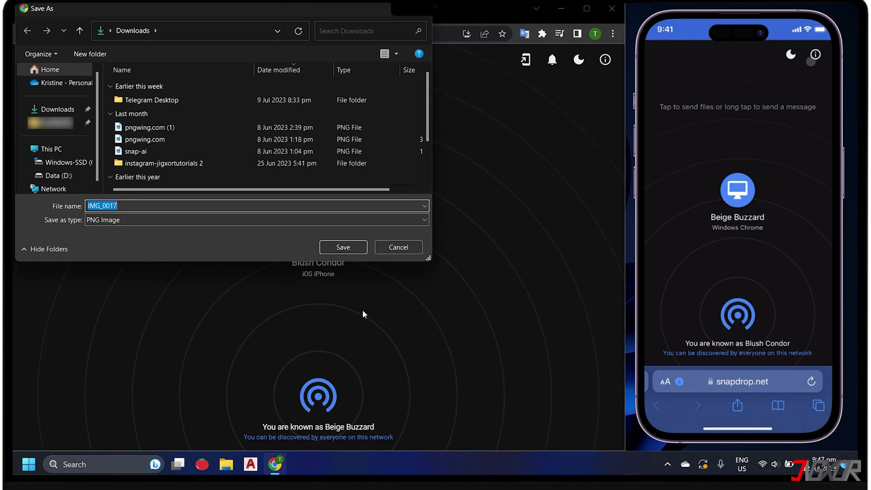
{"action": "left_click", "coordinate": [349, 247]}
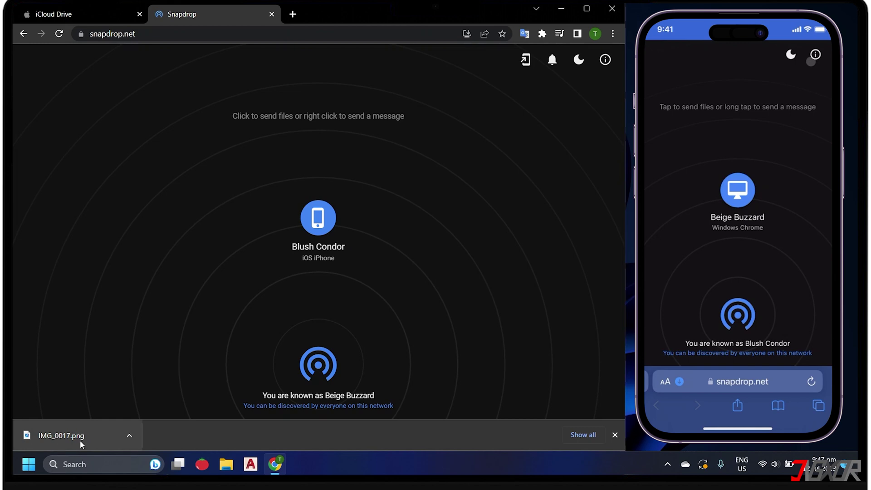
{"action": "left_click", "coordinate": [614, 435]}
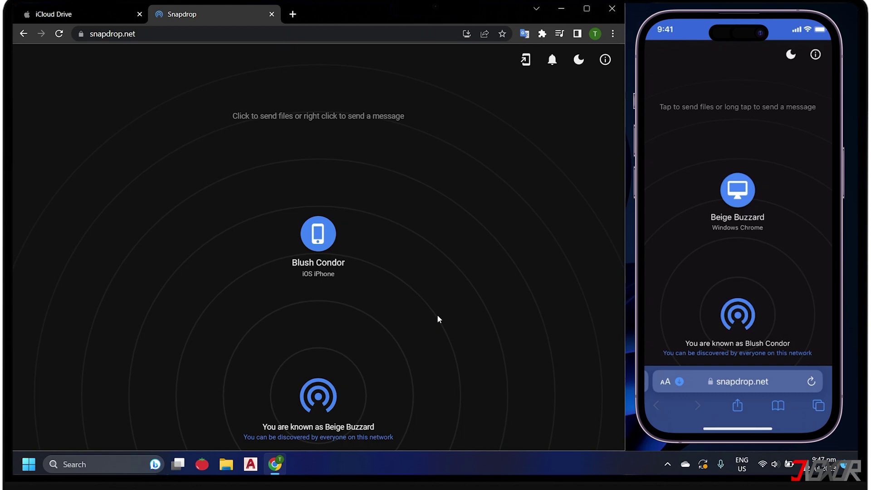
Step: Send the fifth wallpaper, a mountain JPG from the Wallpapers folder, to the iPhone
{"action": "left_click", "coordinate": [323, 235]}
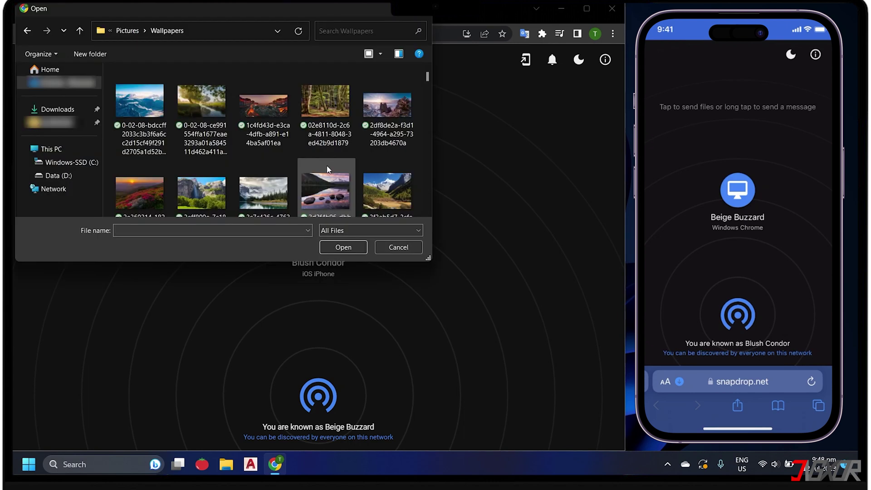
{"action": "double_click", "coordinate": [374, 187]}
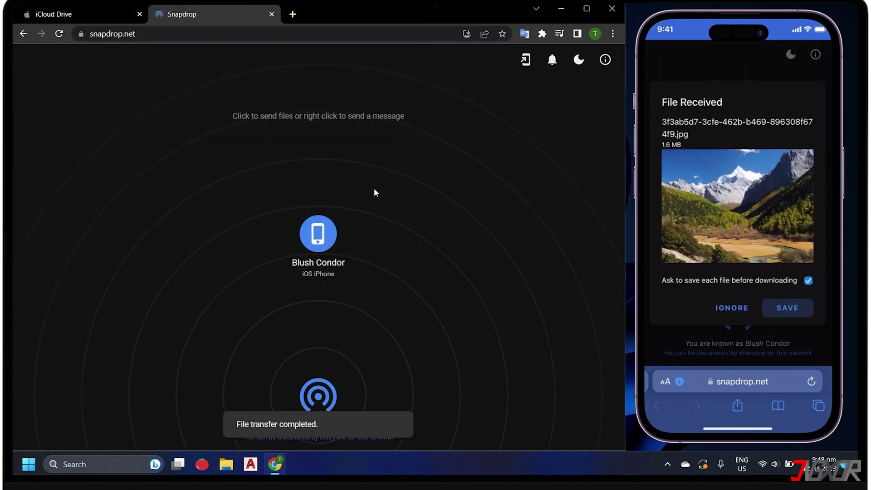